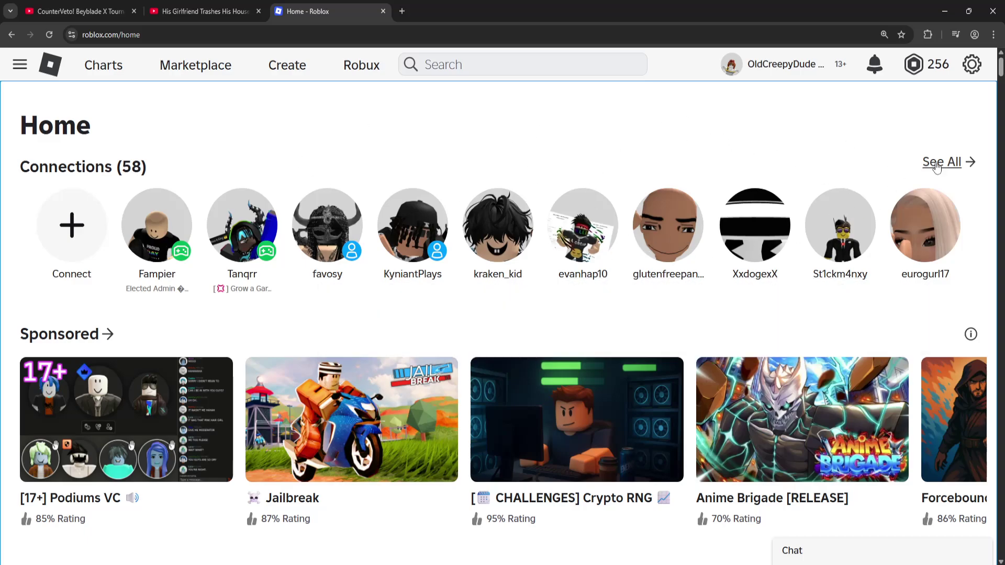
Bring up Chrome's three-dot main menu over the Roblox home page.
click(994, 35)
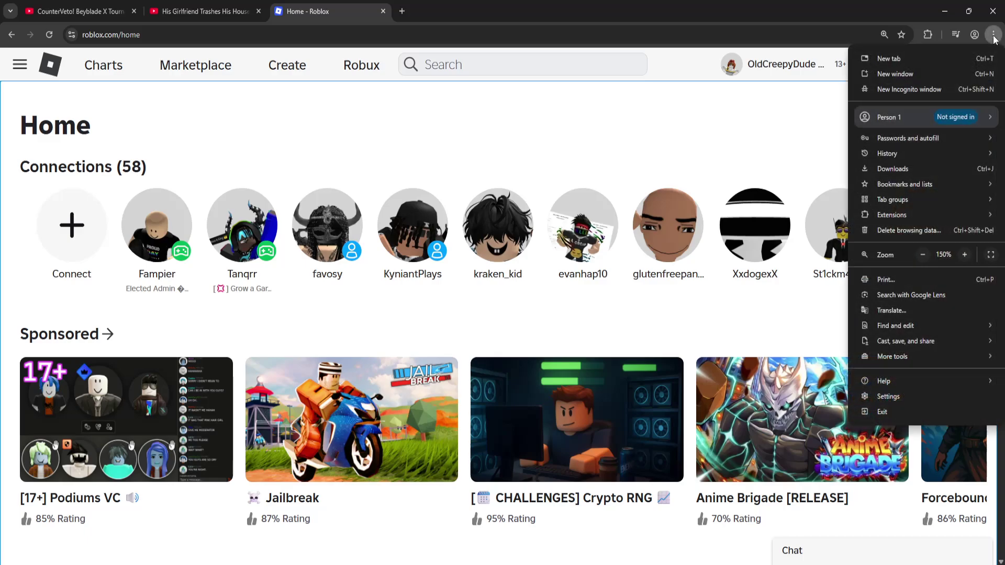
Go to Chrome Settings and search them for 'security'.
click(890, 397)
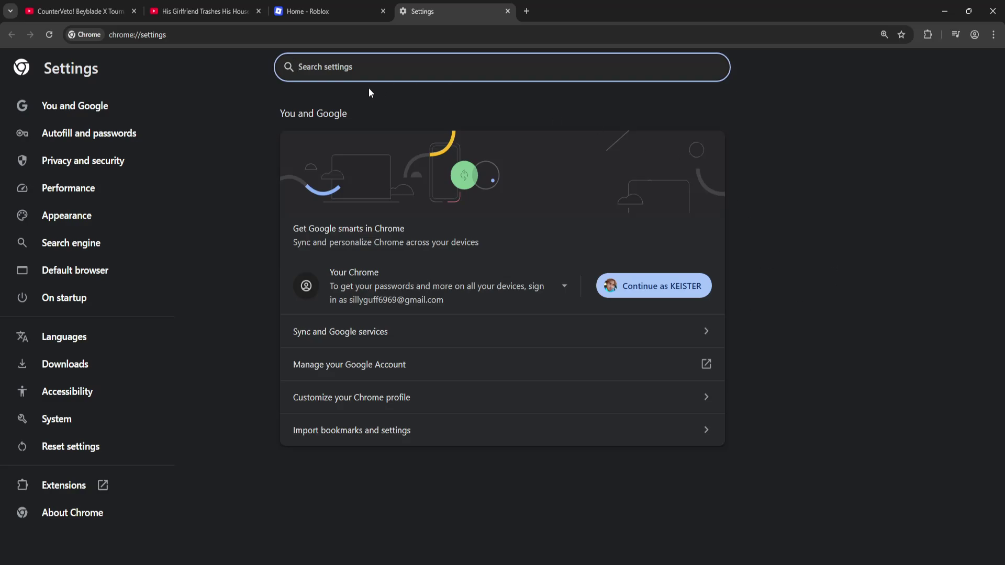
click(369, 59)
text(secu)
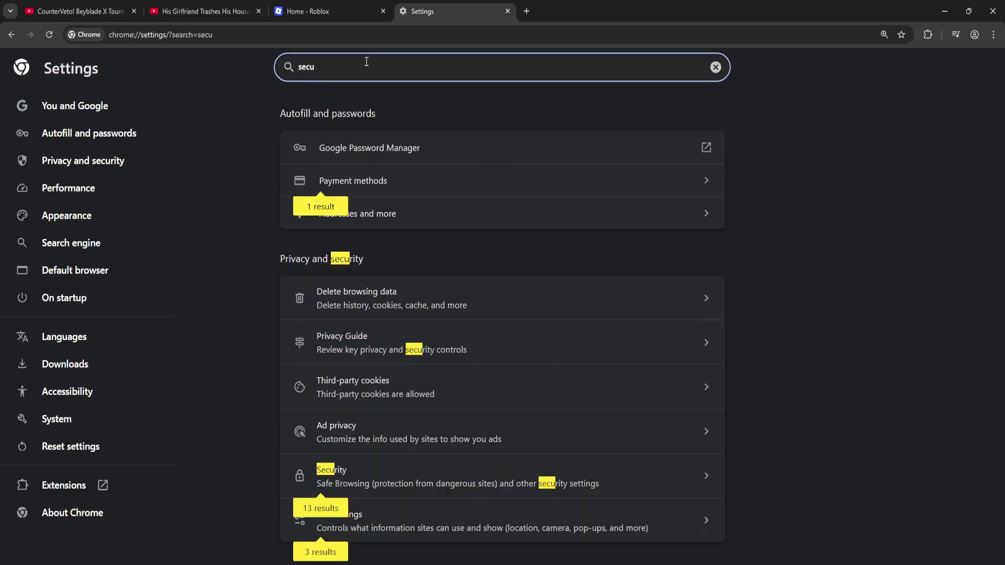
text(rity)
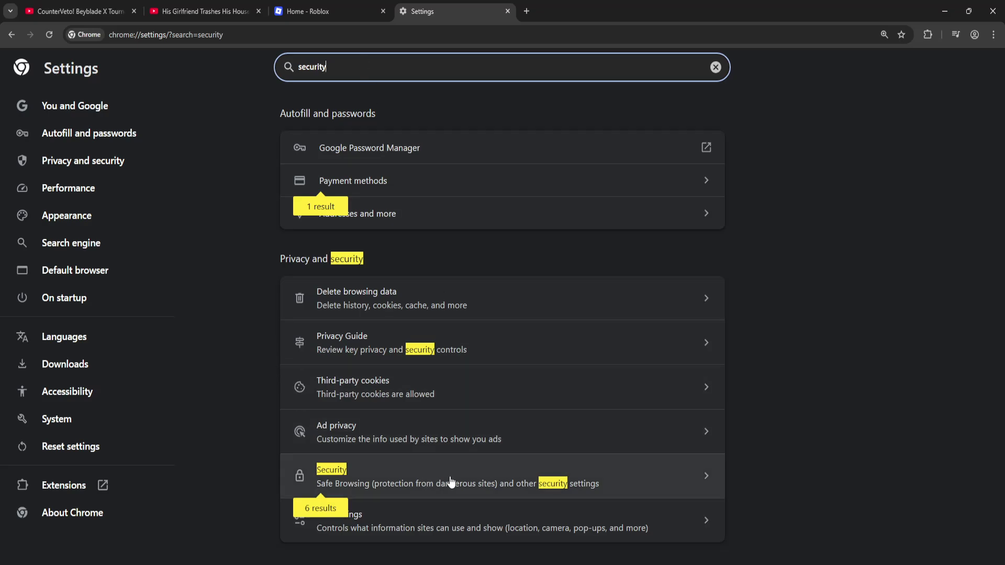
In Security, toggle Use secure DNS on and choose Google (Public DNS) as the provider.
click(450, 479)
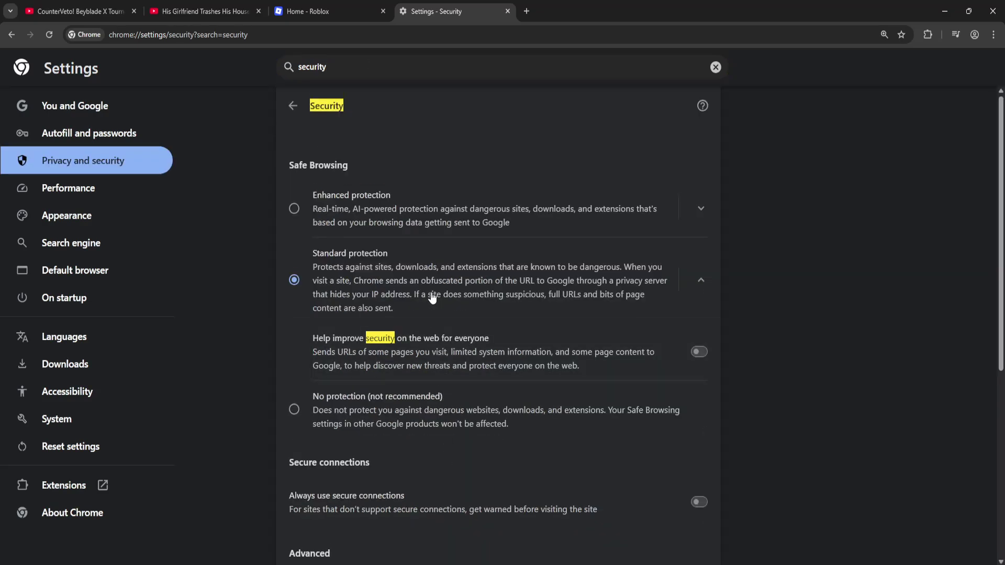
scroll(431, 296, down, 4)
scroll(430, 291, down, 1)
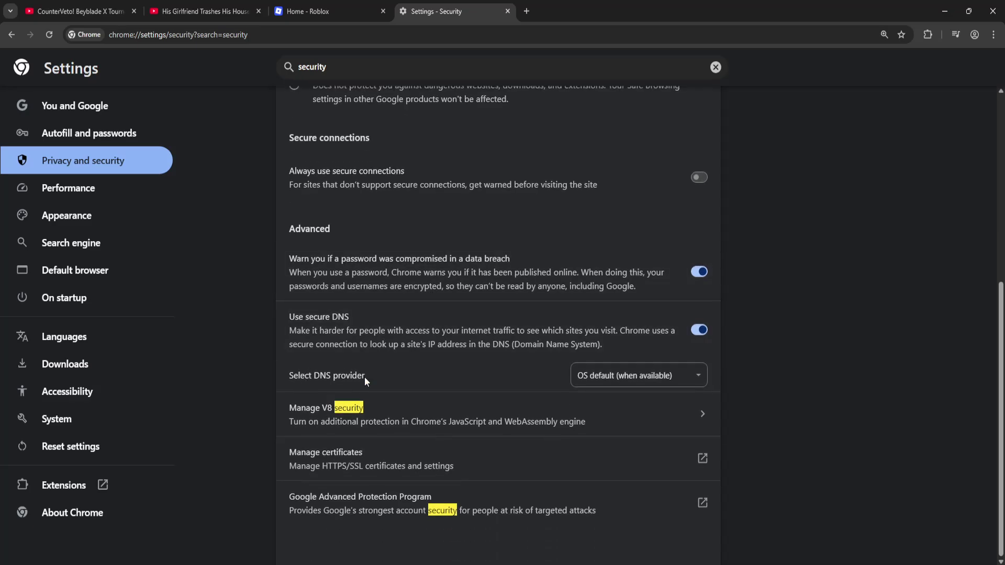
click(699, 330)
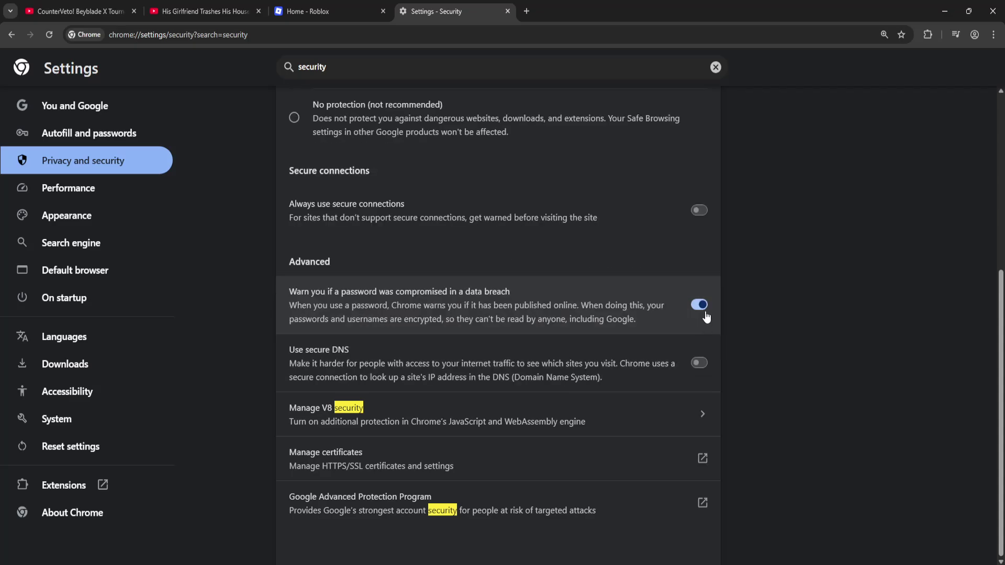
click(698, 365)
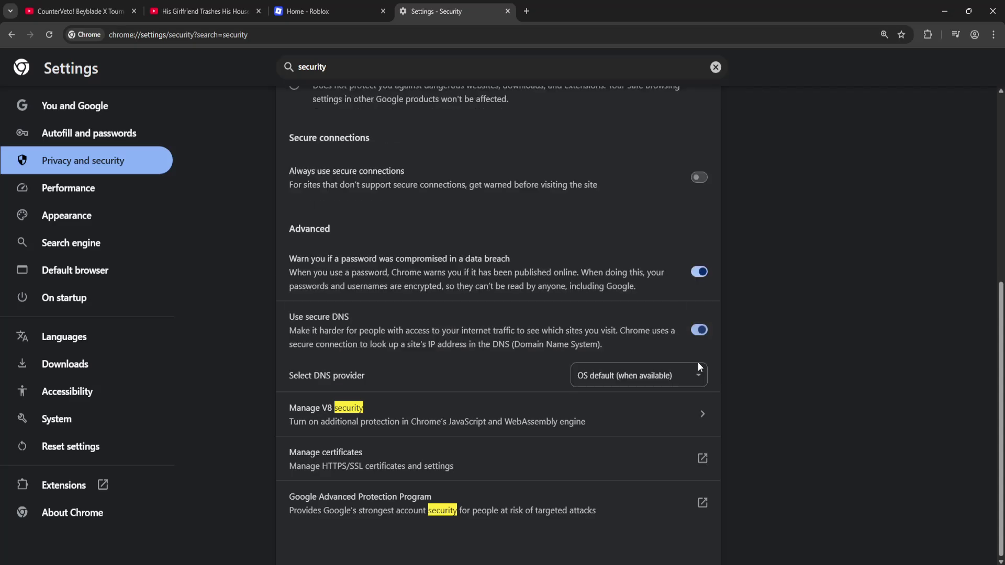
click(614, 380)
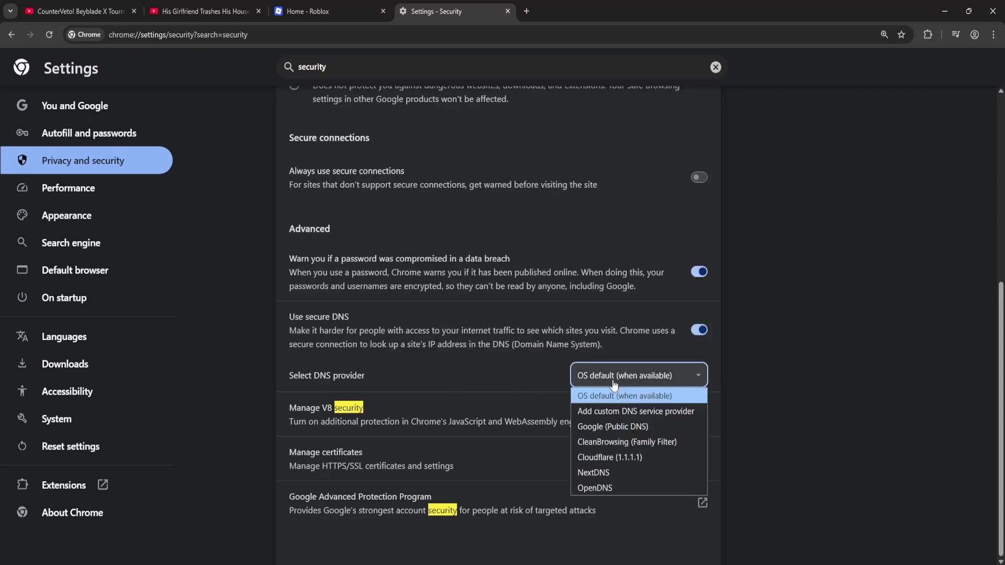
click(619, 431)
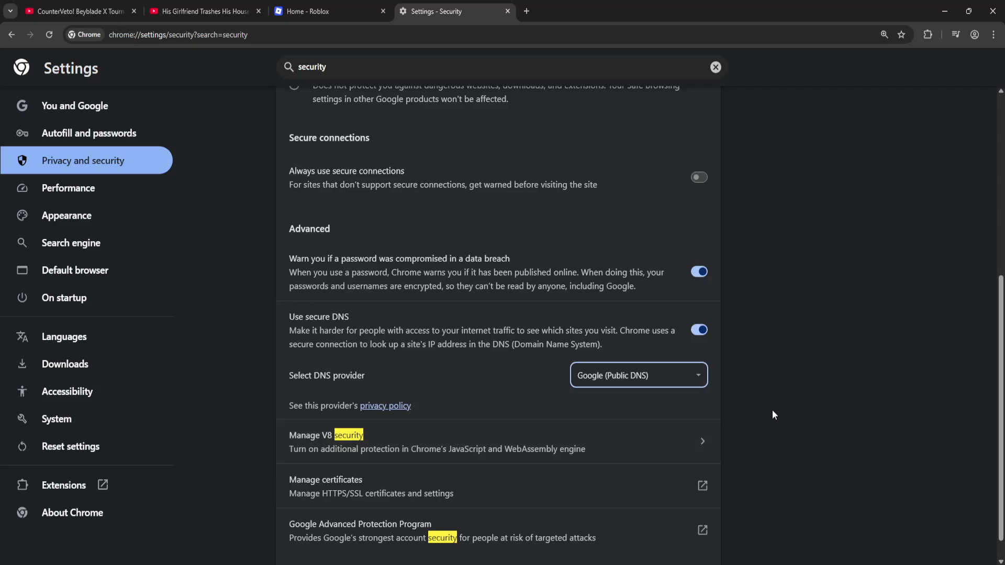
scroll(664, 371, down, 1)
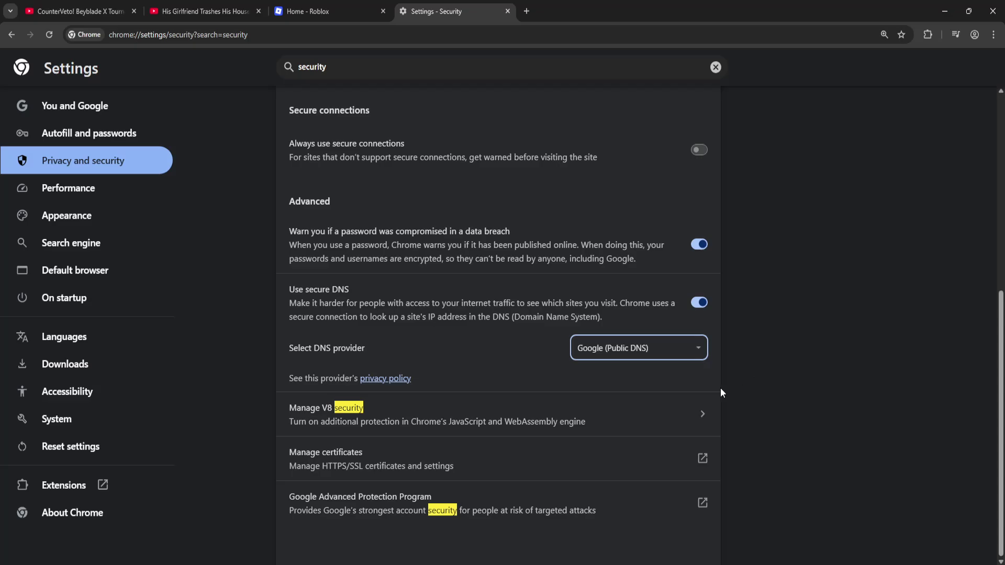
Launch the Run dialog from Windows Start search.
key(super)
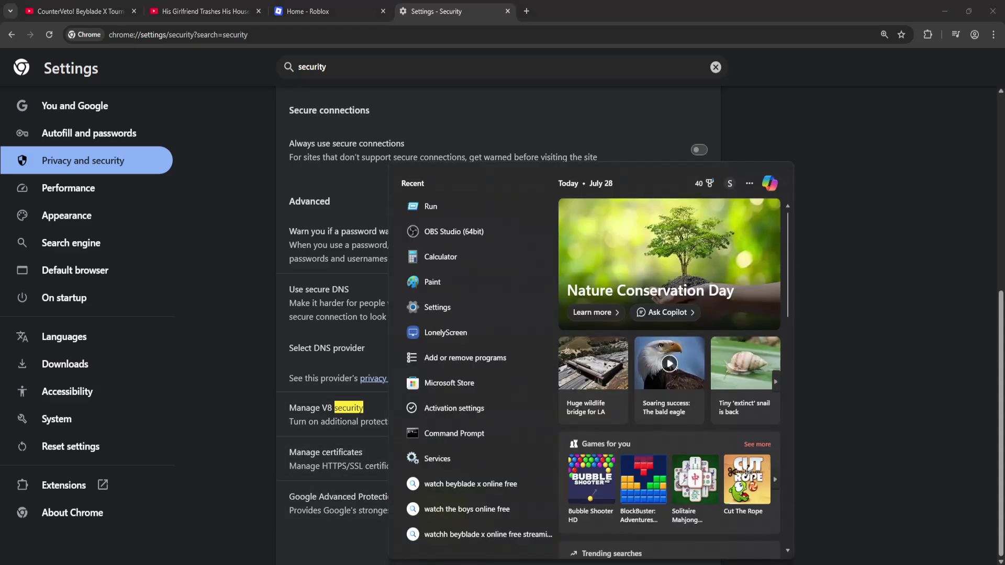
text(services)
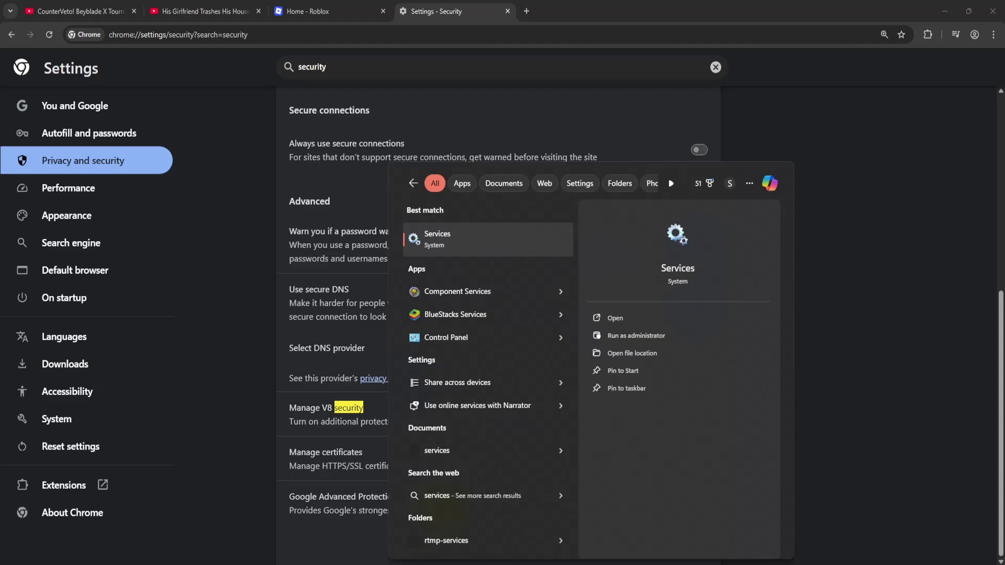
key(BackSpace)
key(BackSpace)
key(BackSpace)
key(BackSpace)
key(BackSpace)
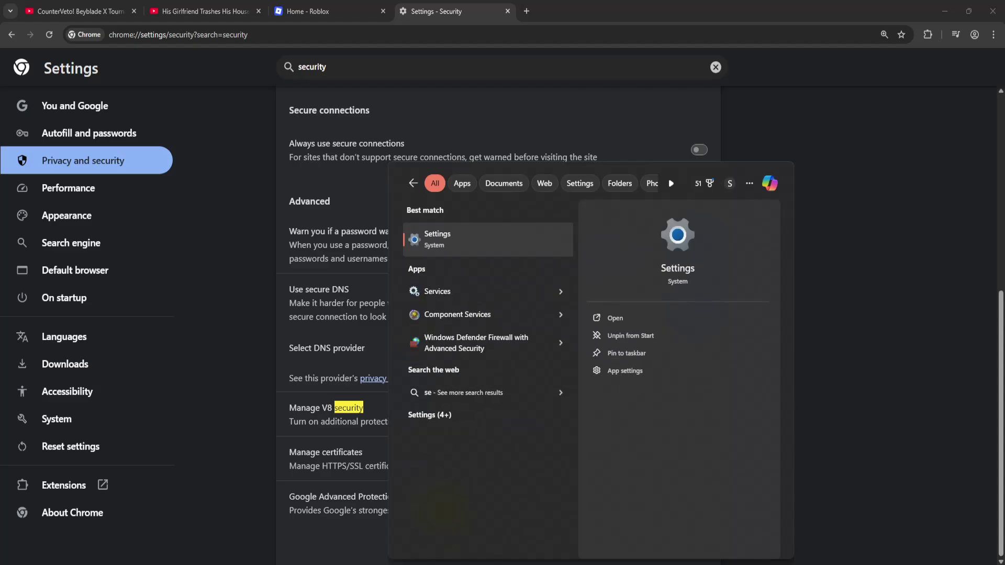
key(BackSpace)
key(BackSpace)
text(run)
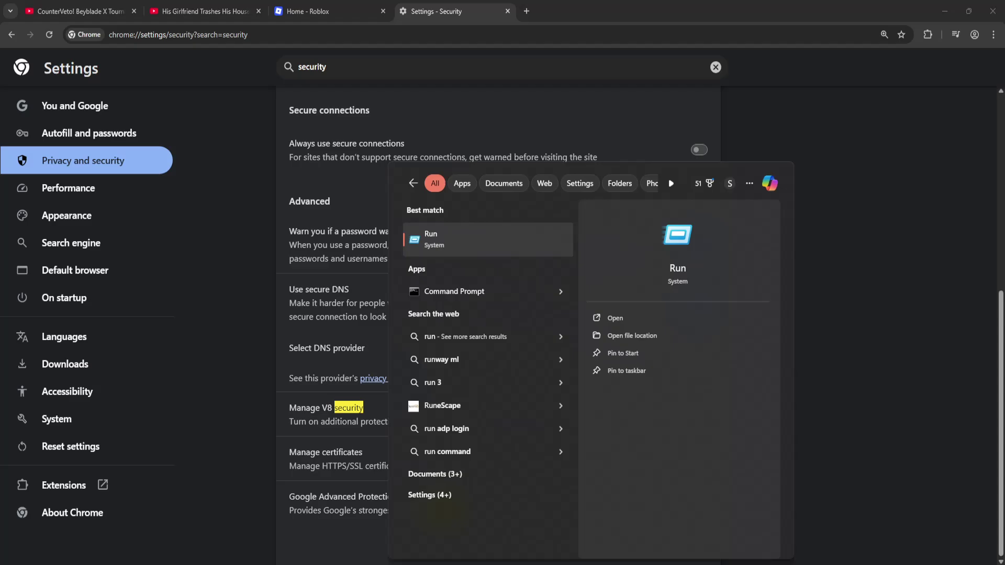
key(Return)
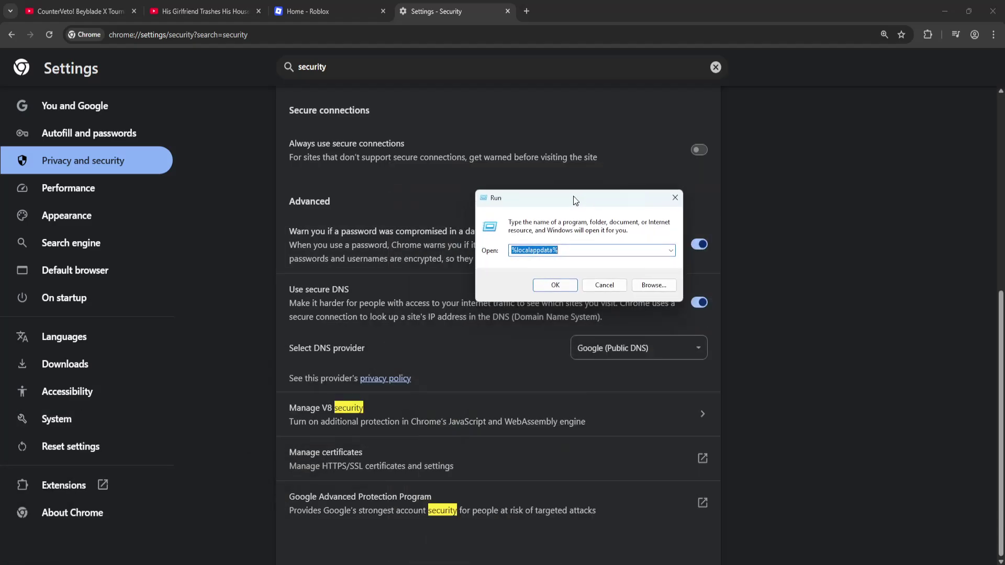
Select the whole %localappdata% path in the Run Open field.
click(462, 247)
key(ctrl+a)
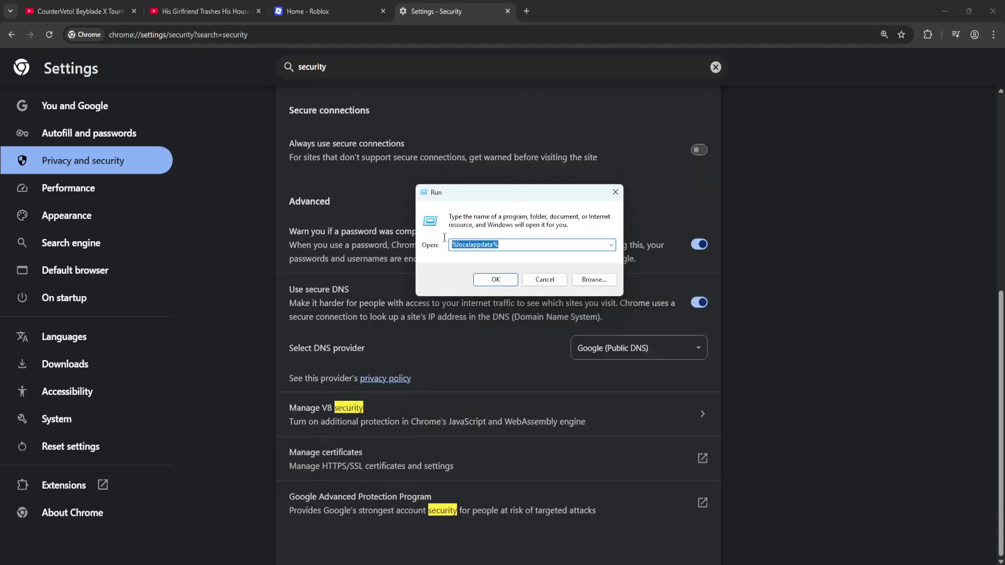
key(End)
key(shift+Home)
key(shift+Right)
click(462, 244)
drag(452, 244, 516, 243)
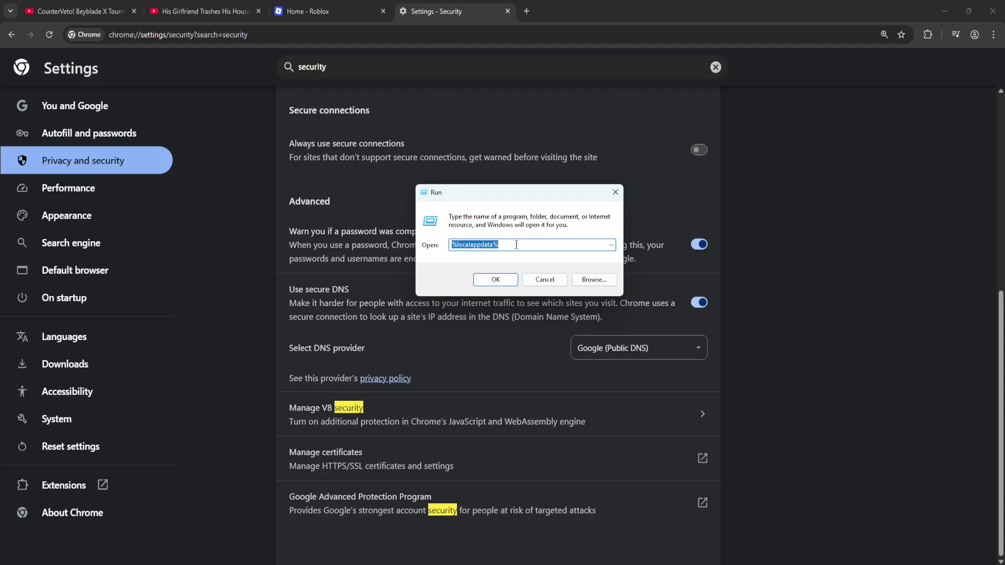
Go from AppData Local into the Temp folder in File Explorer.
click(491, 282)
drag(601, 167, 472, 127)
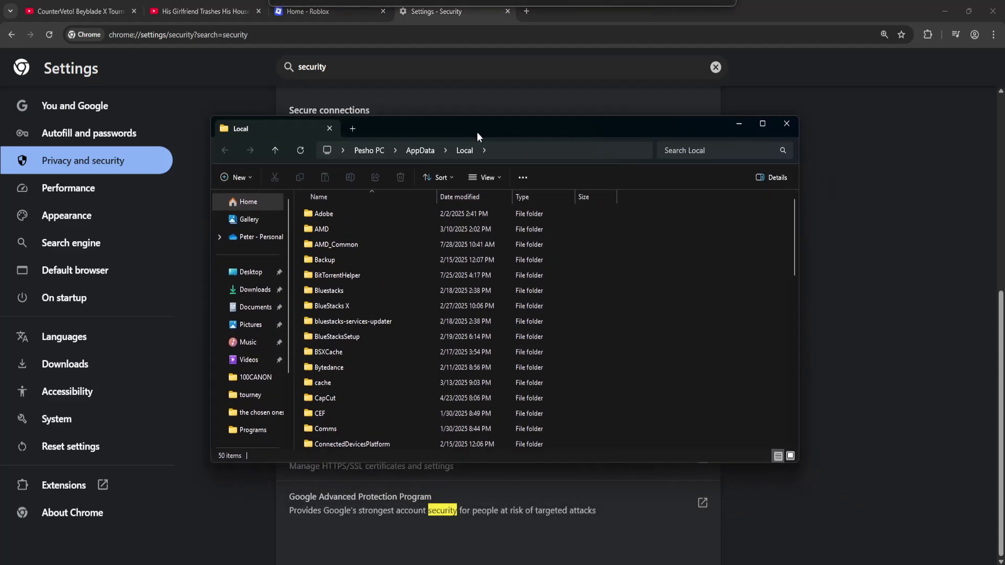
click(362, 246)
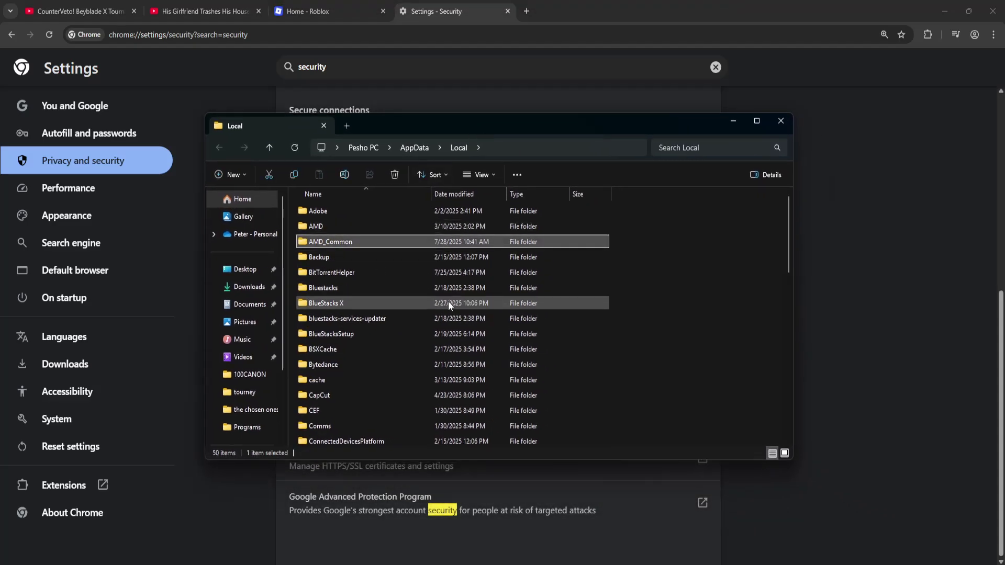
key(t)
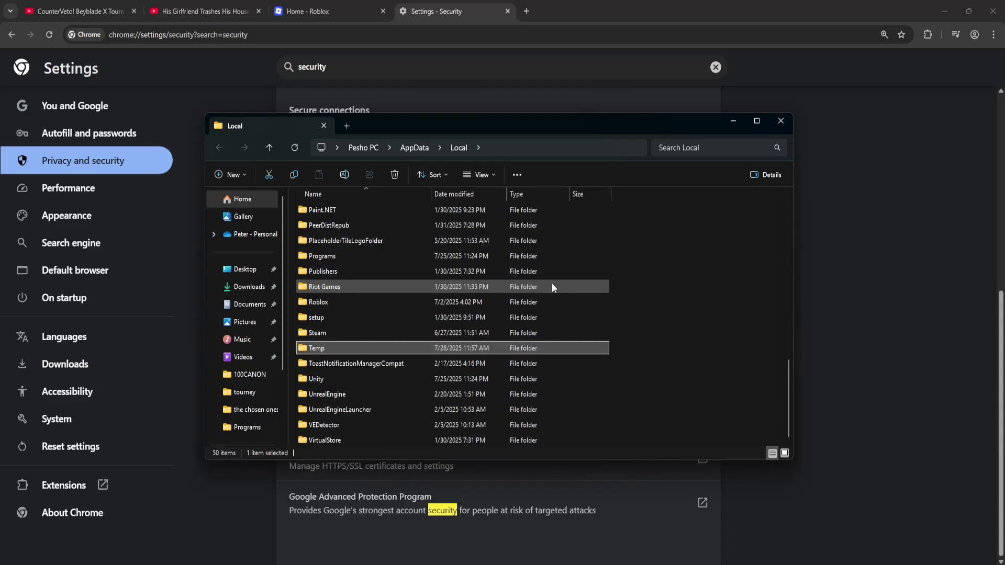
double_click(325, 348)
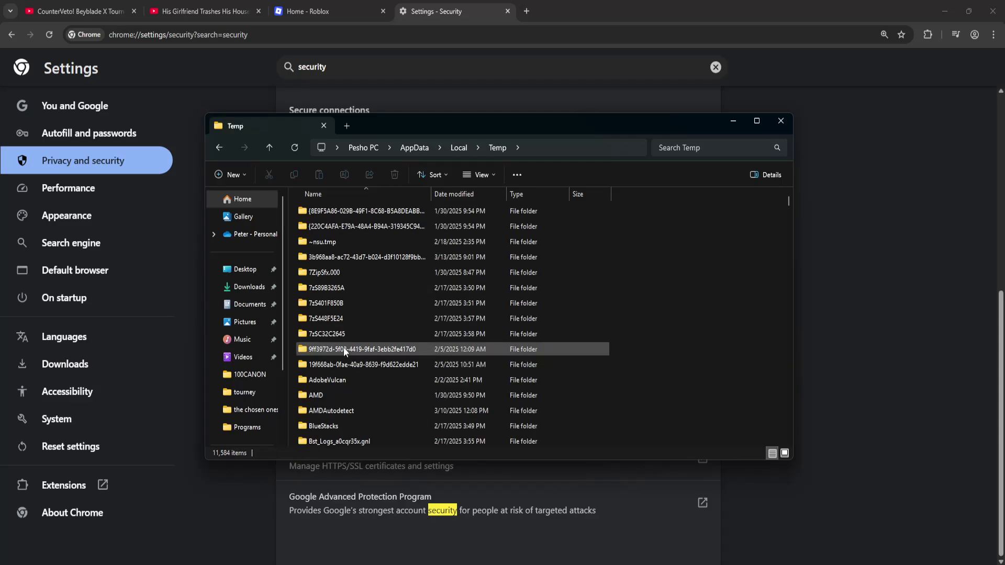
Delete the Roblox folder in Temp, close Explorer and return to the Roblox tab.
click(360, 231)
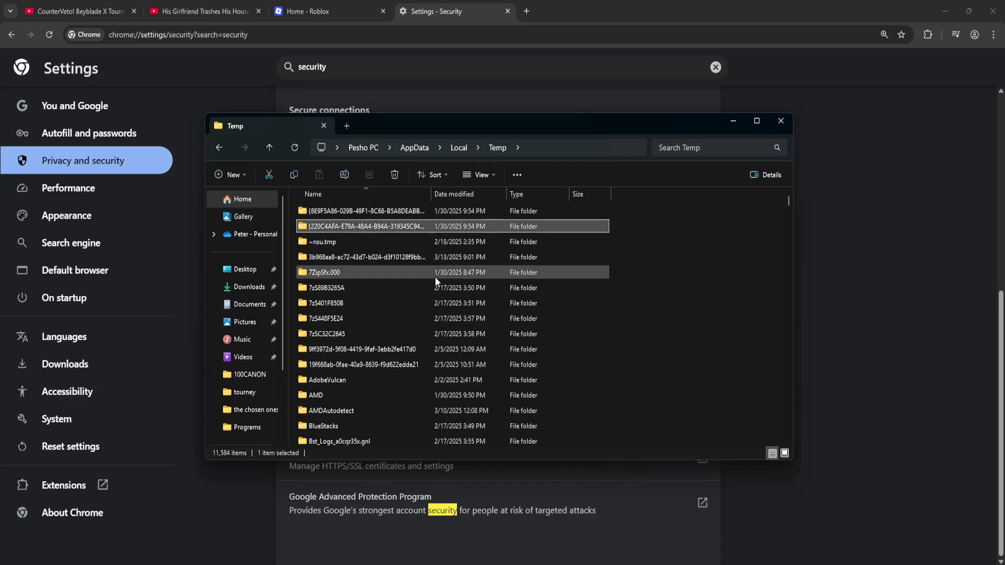
key(r)
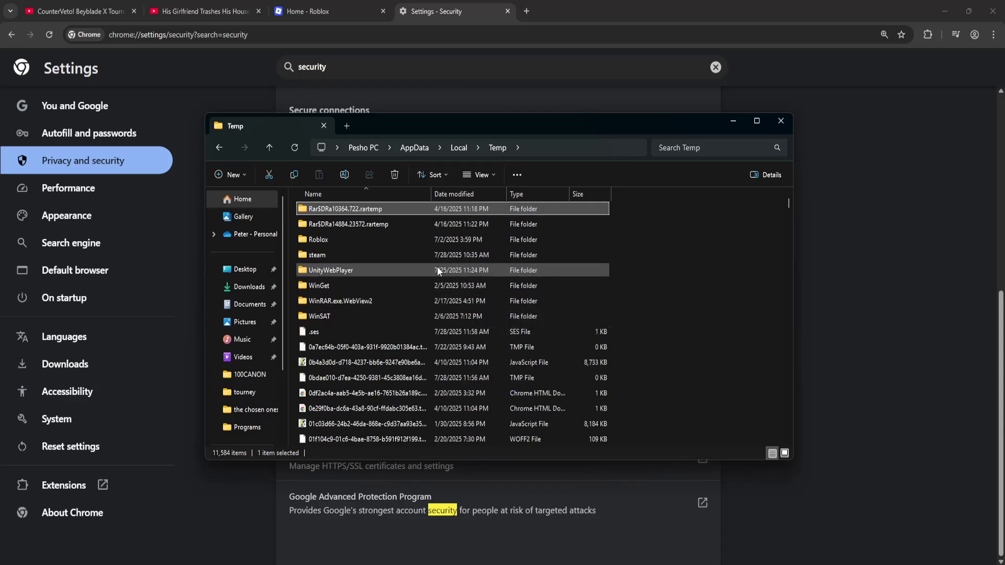
right_click(324, 238)
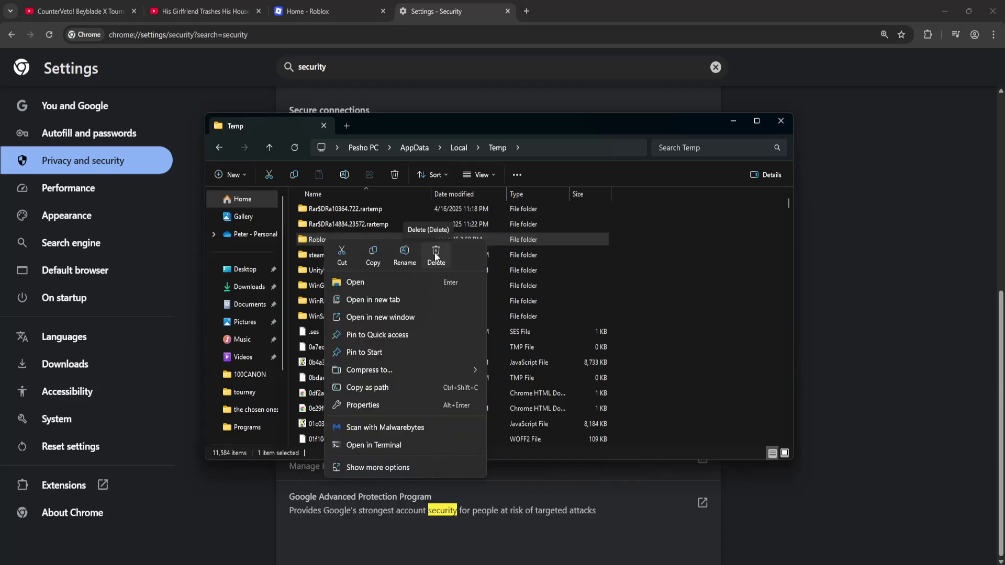
click(720, 245)
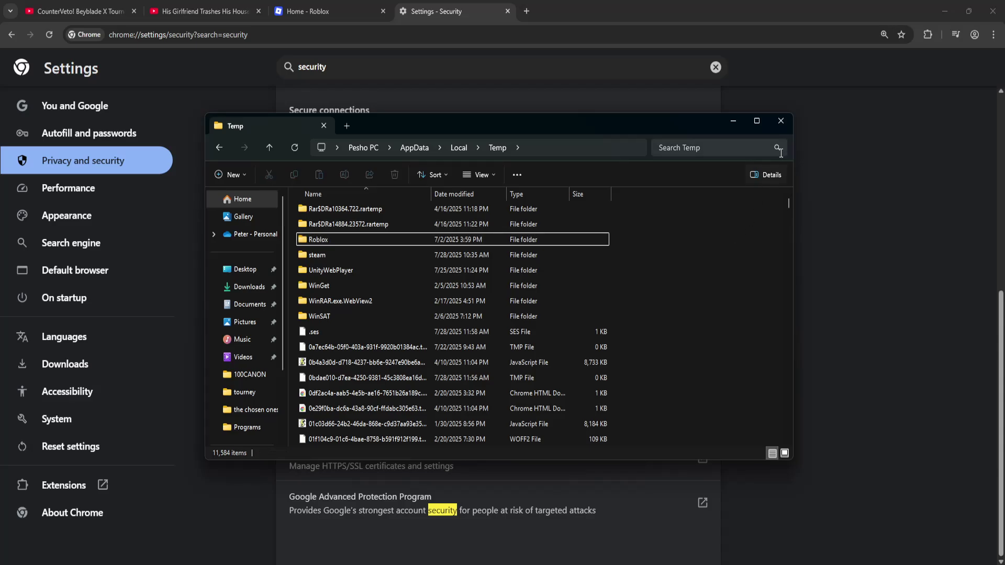
click(786, 124)
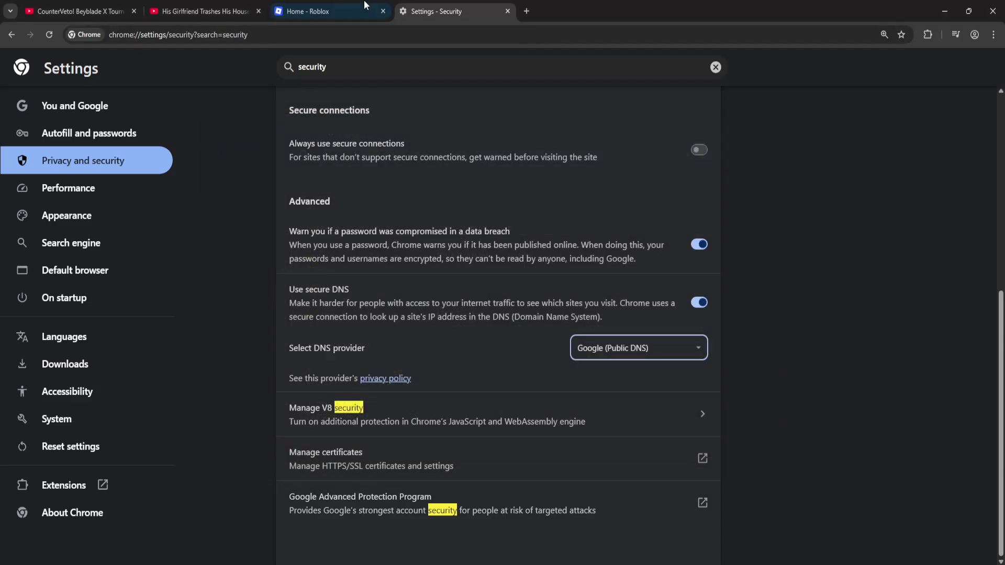
click(337, 5)
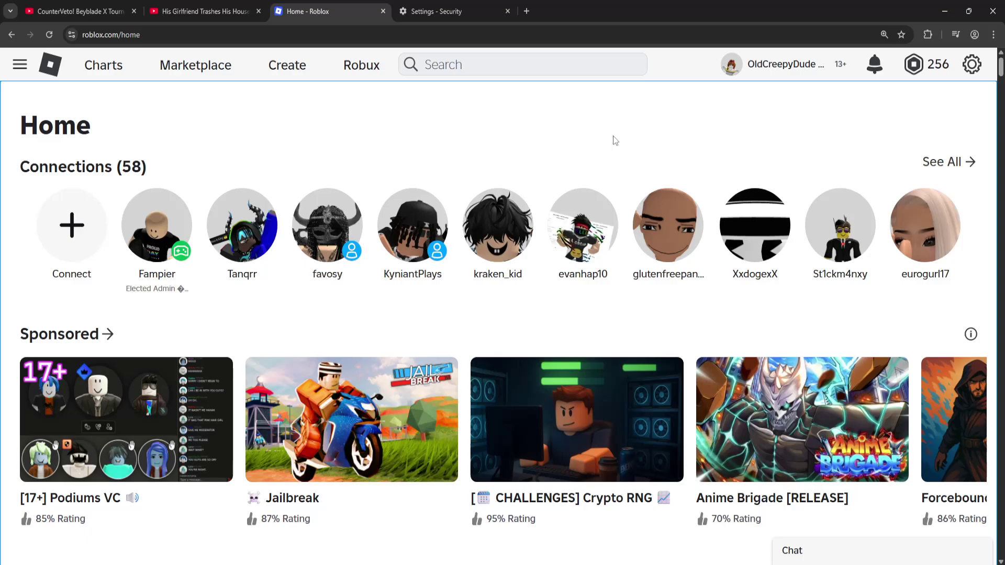